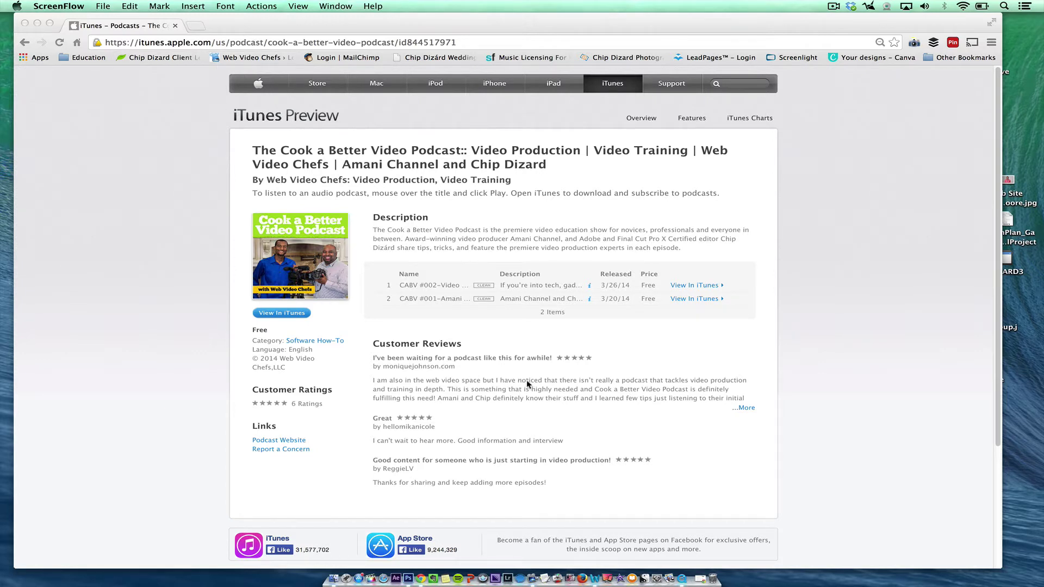
- Open the Cook a Better Video Podcast from iTunes Preview in the iTunes app, allowing Chrome to launch it
left_click(300, 318)
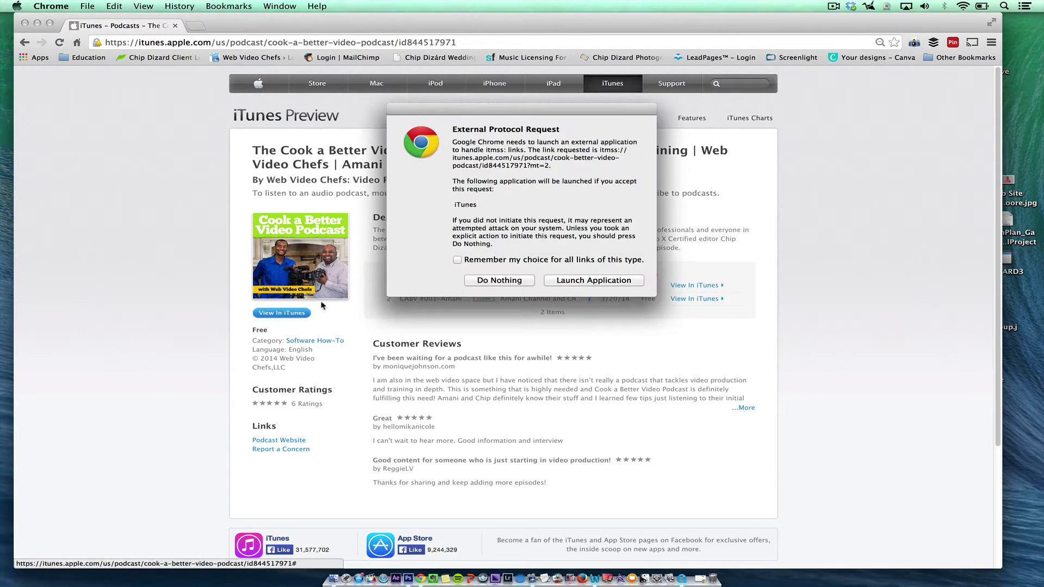
left_click(594, 412)
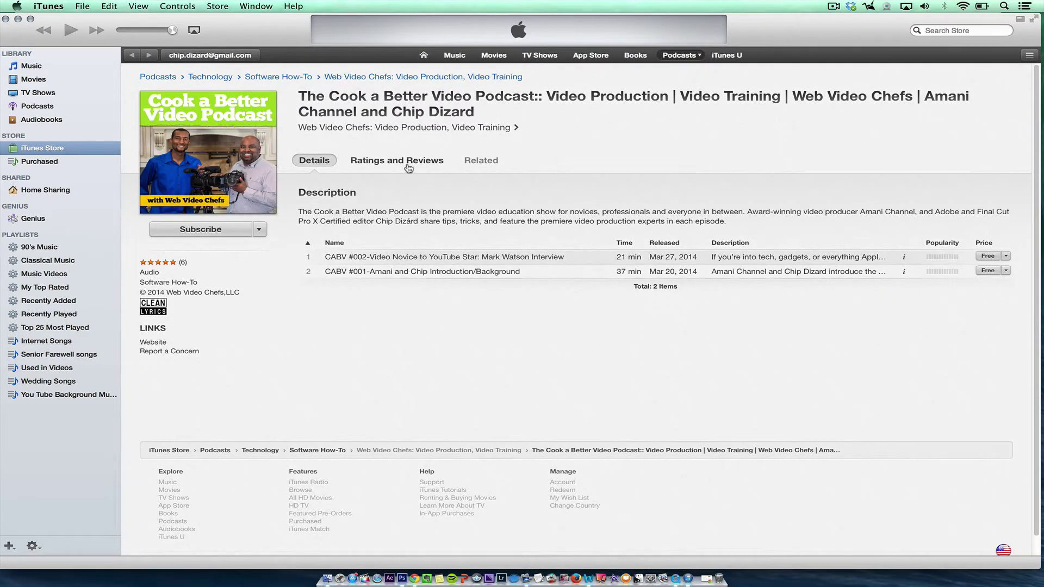
- Show the podcast's Ratings and Reviews tab, then open the Write a Review form and cancel it
left_click(408, 167)
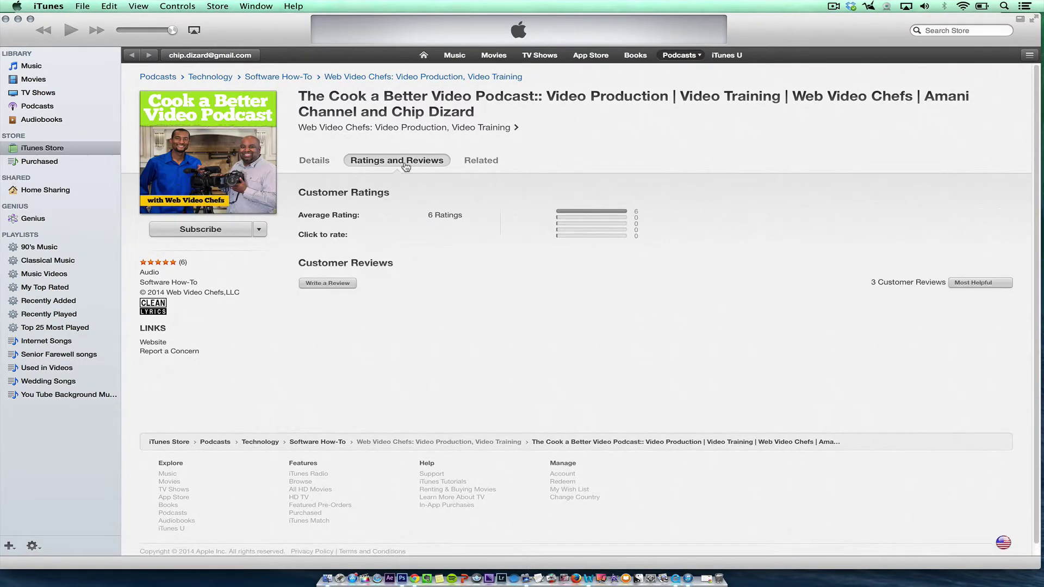
left_click(346, 284)
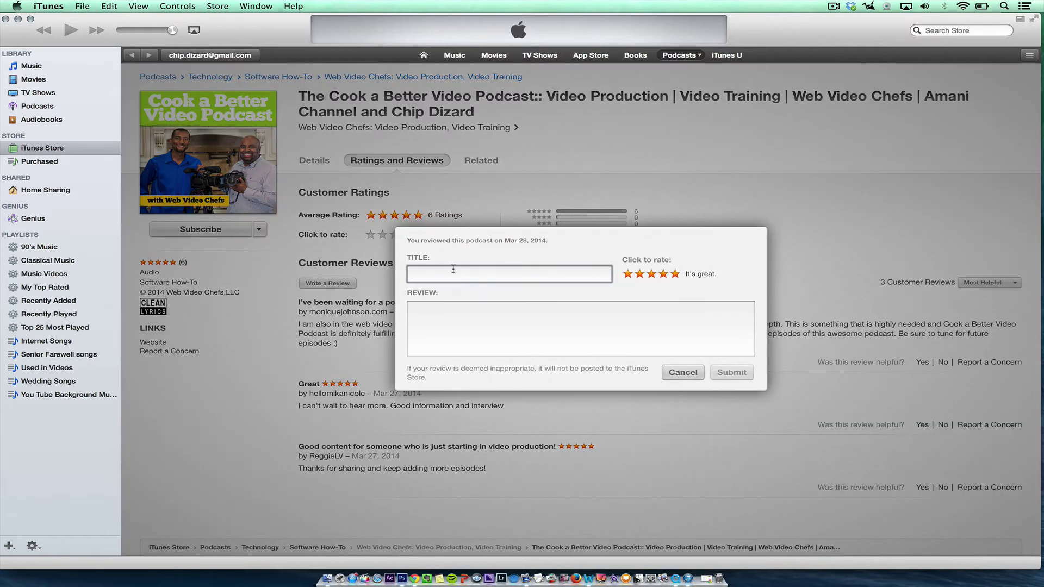
left_click(498, 333)
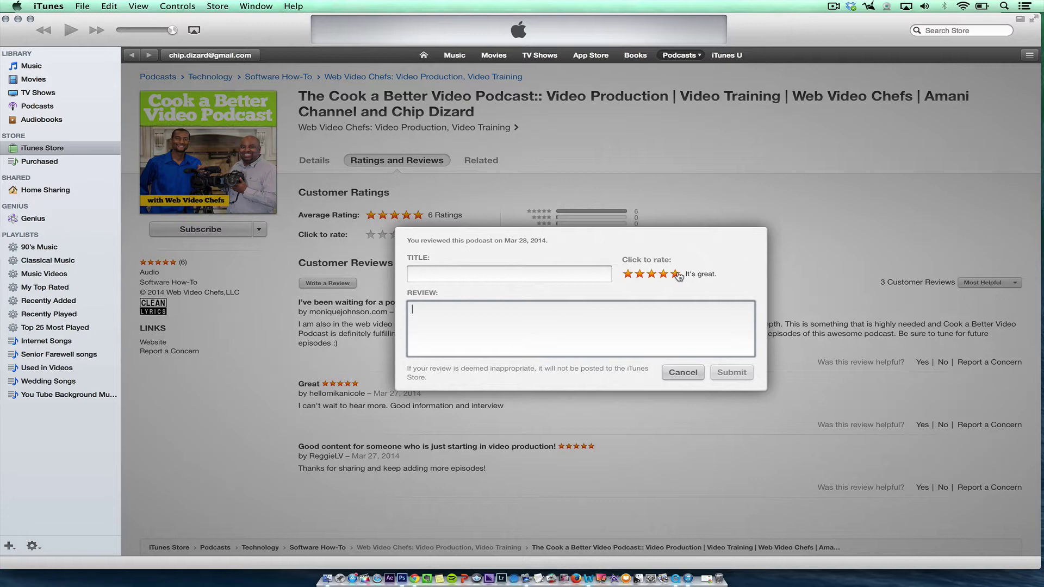
left_click(687, 378)
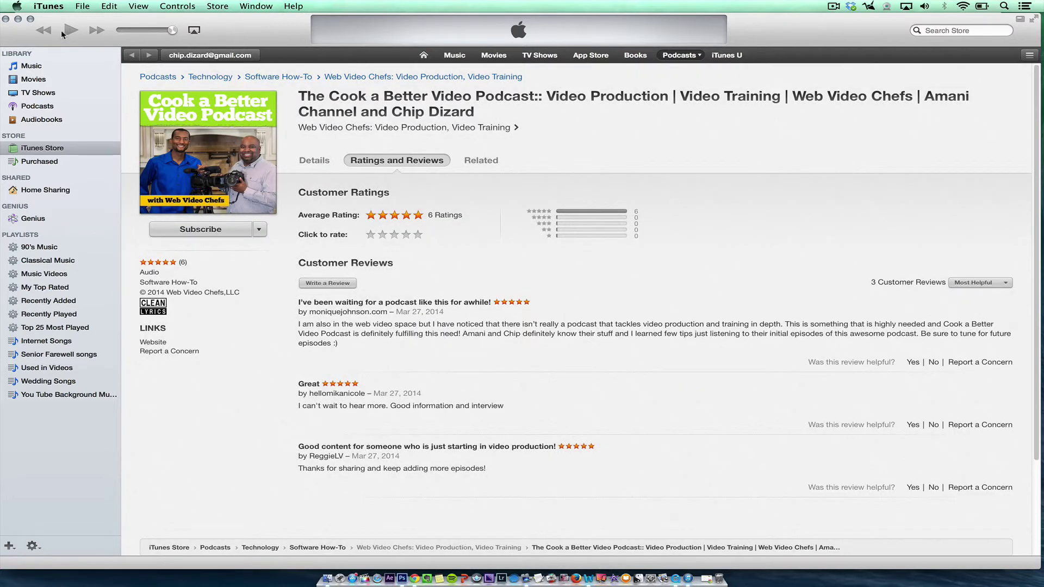
- Minimize iTunes and load the podcast's Stitcher page in a new Chrome tab
left_click(19, 20)
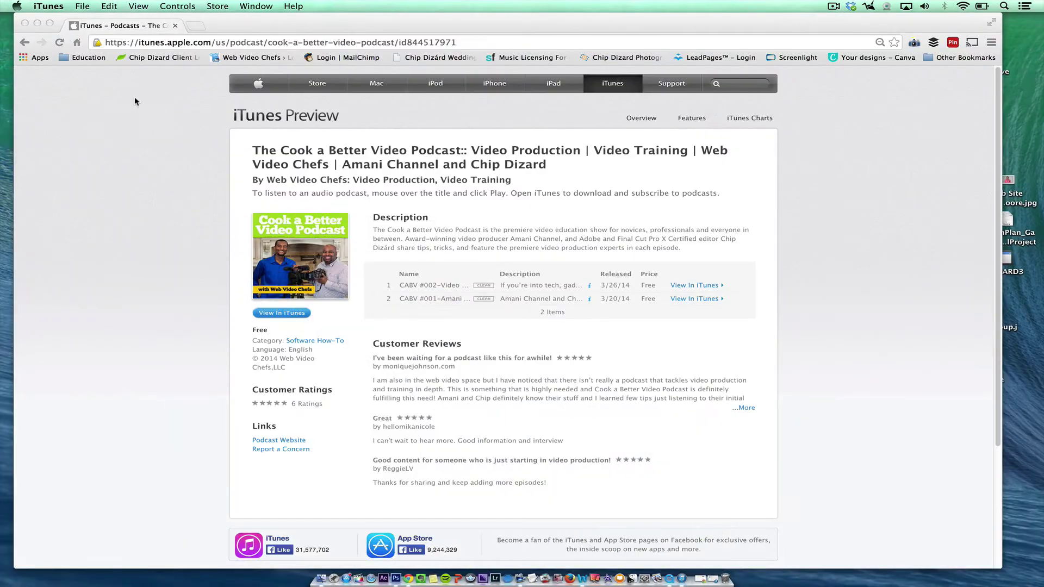
left_click(194, 25)
type("s")
key("Return")
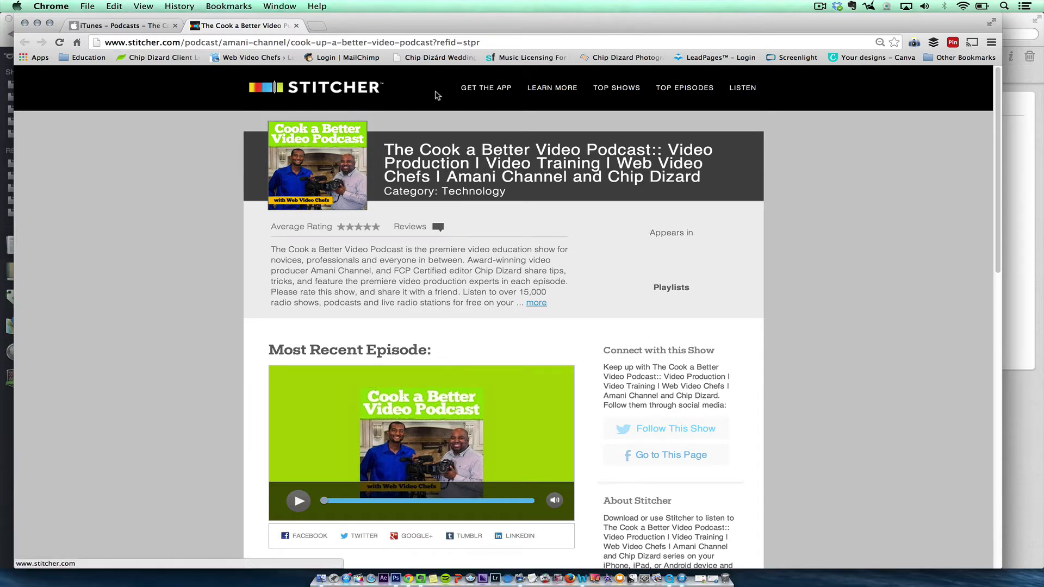
- Open Stitcher's 'Be the first to review this show' form and select the Review Title field
left_click(131, 27)
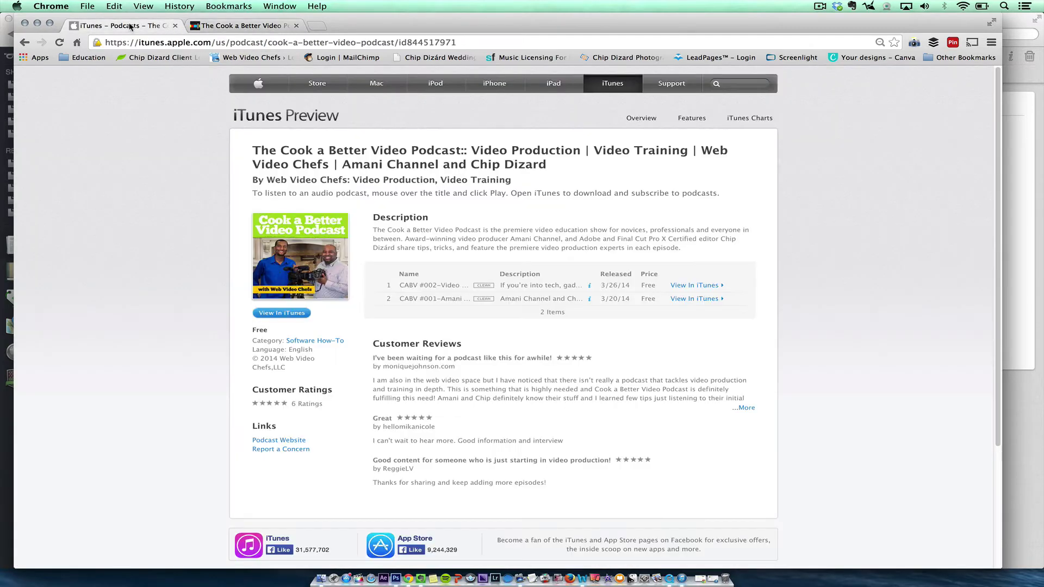
left_click(230, 26)
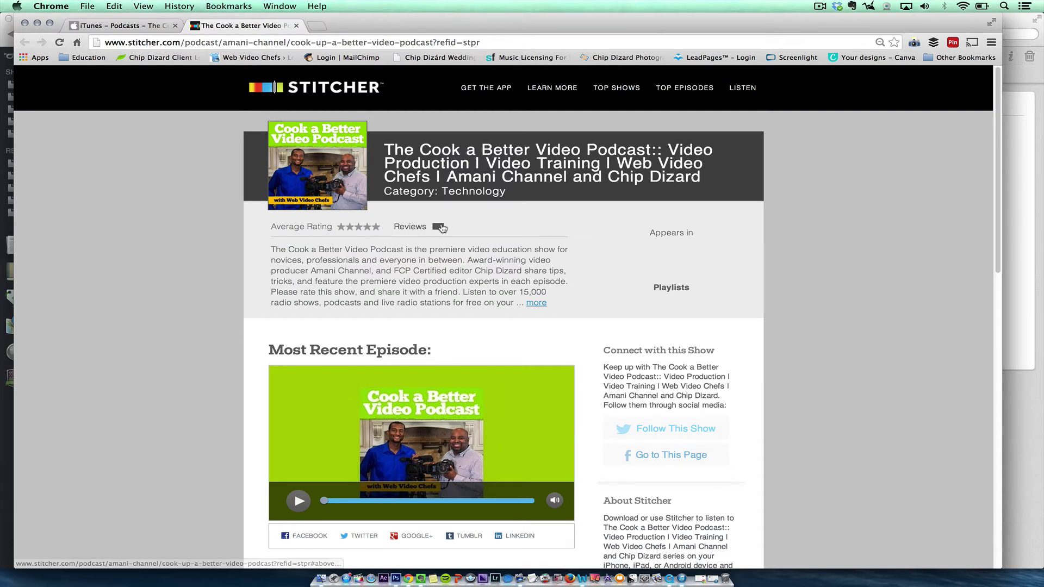
left_click(439, 228)
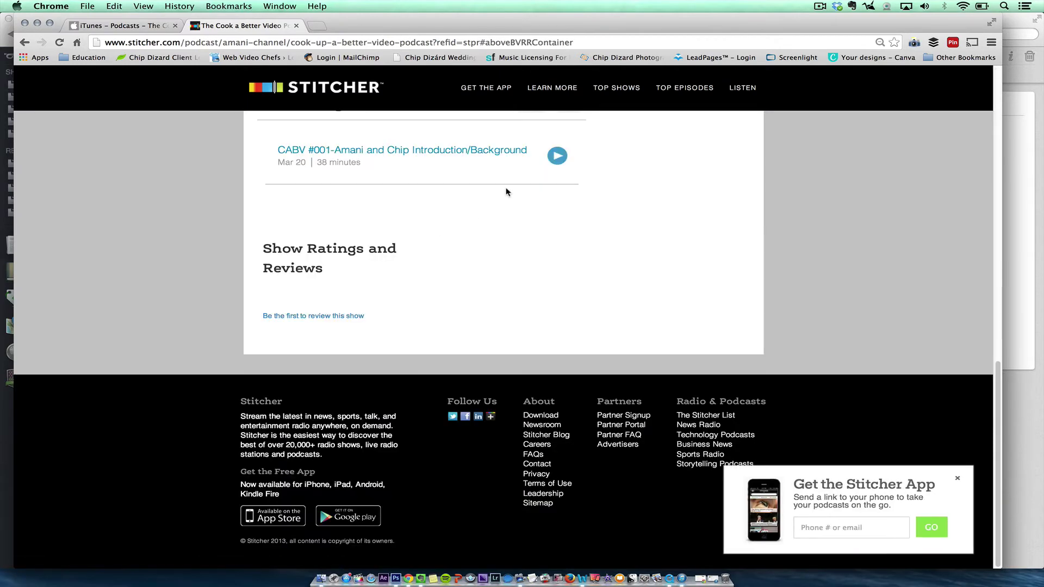
left_click(343, 317)
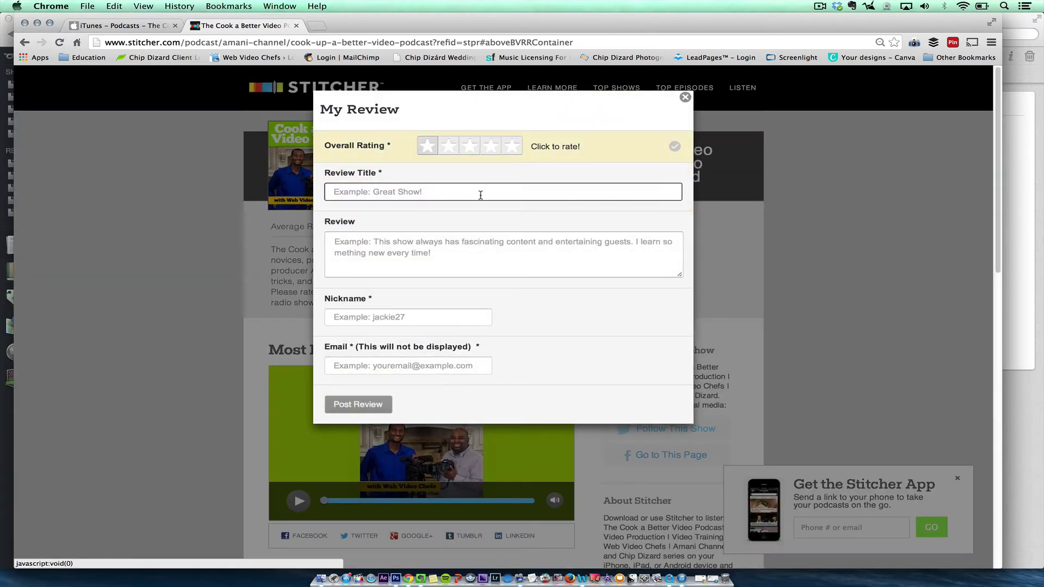
left_click(473, 193)
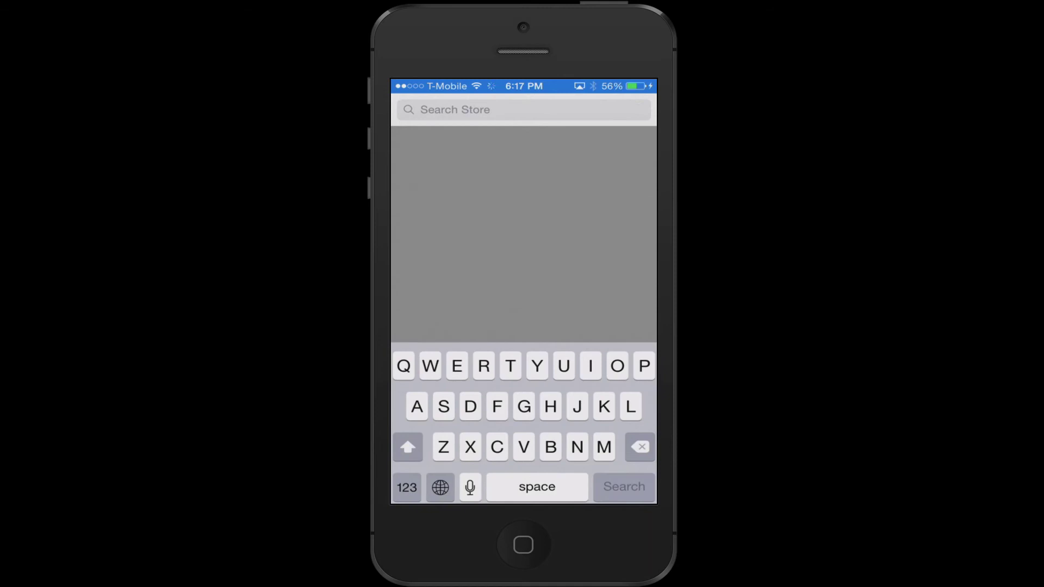
type("web")
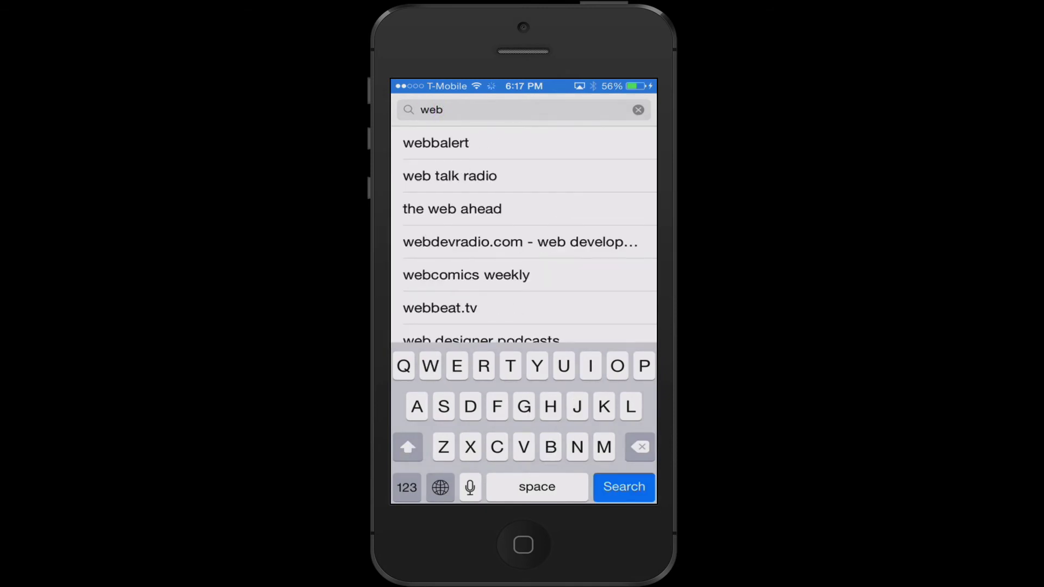
type(" v")
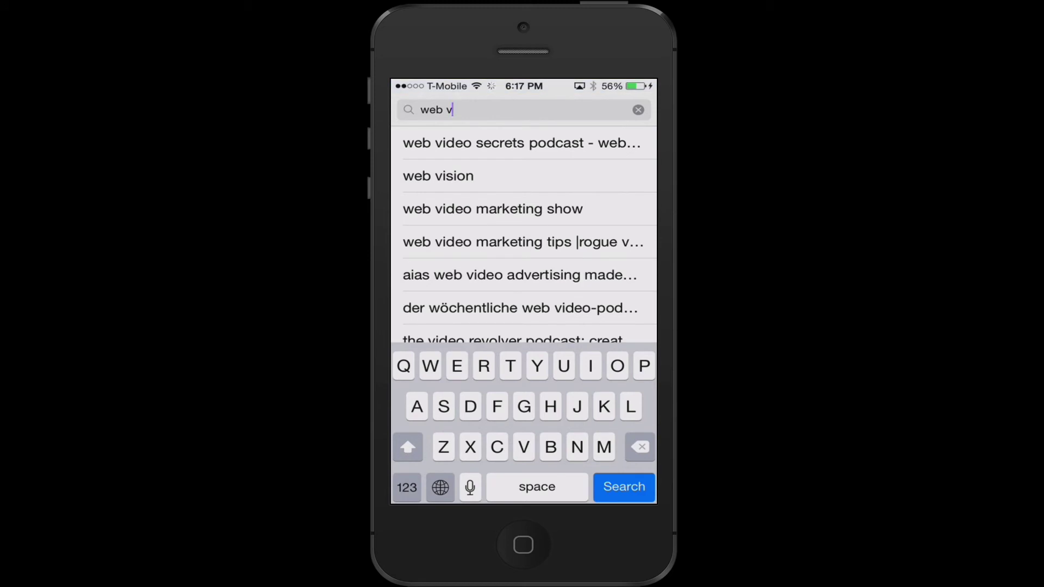
type("id")
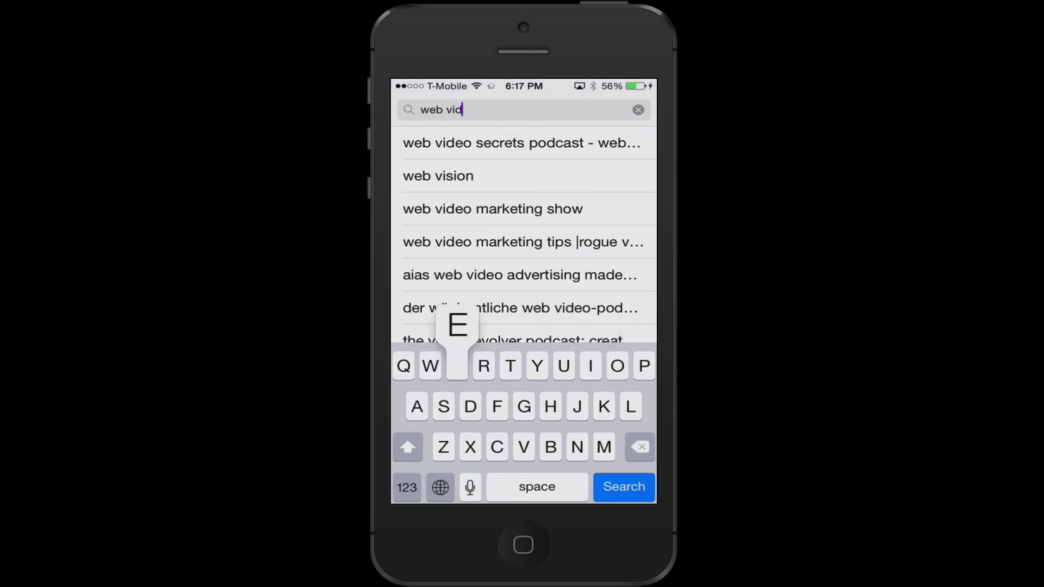
type("eo che")
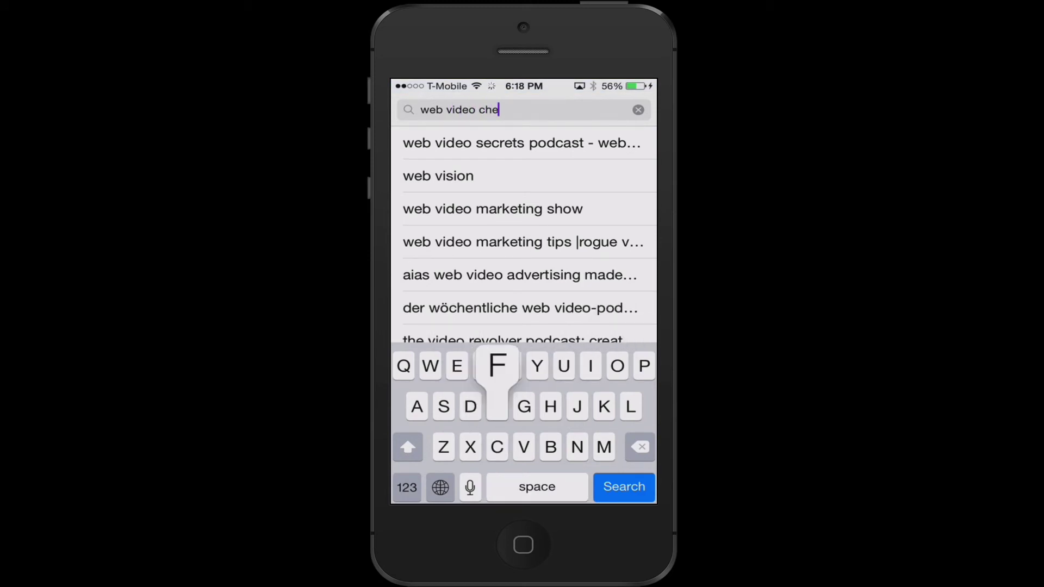
type("fs")
- Search 'web video chefs' in iOS Podcasts, open the podcast's Reviews, and cancel the sign-in prompt
key("Return")
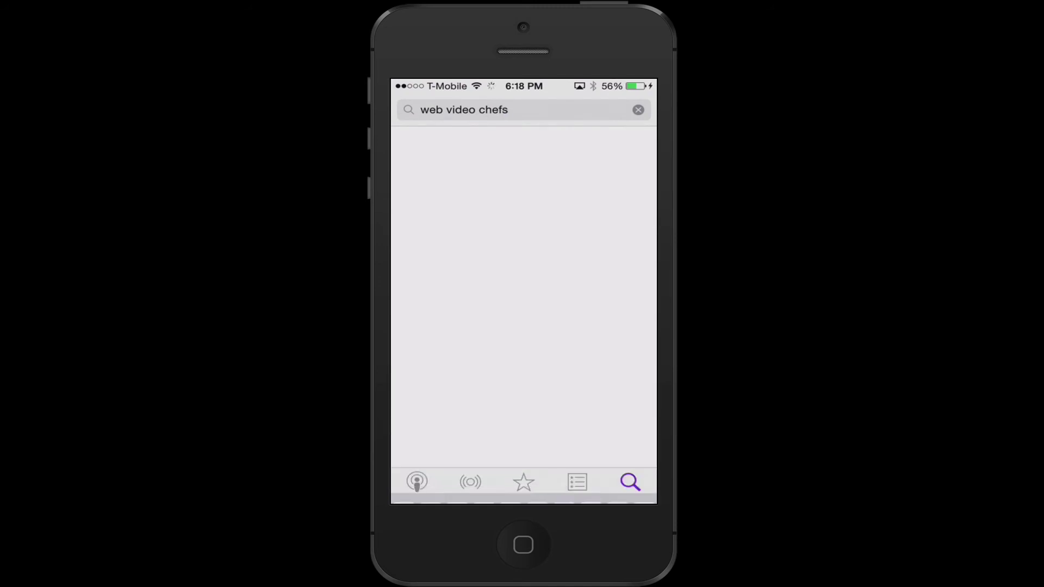
left_click(437, 227)
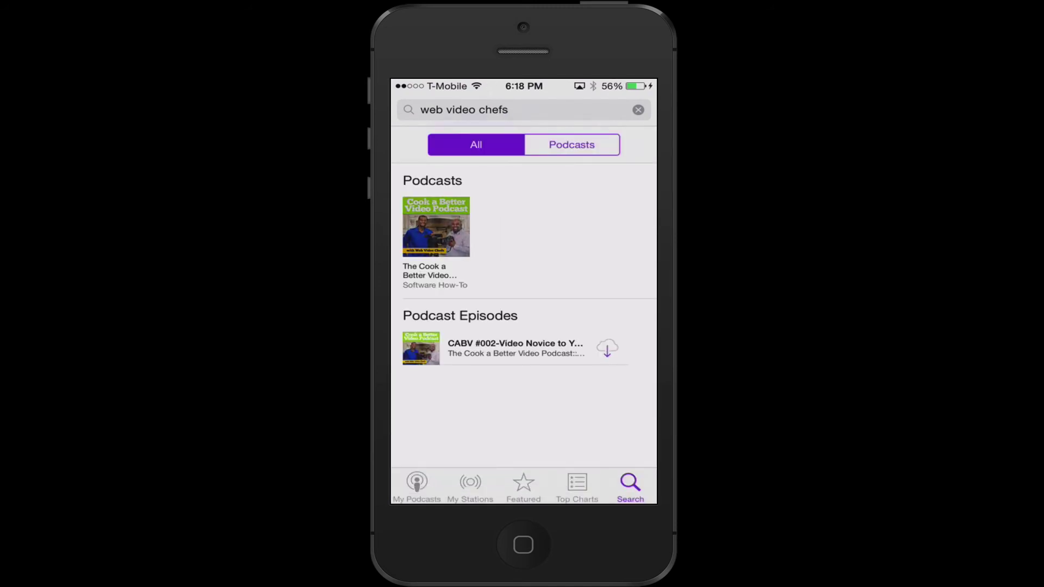
scroll(524, 327, "down", 3)
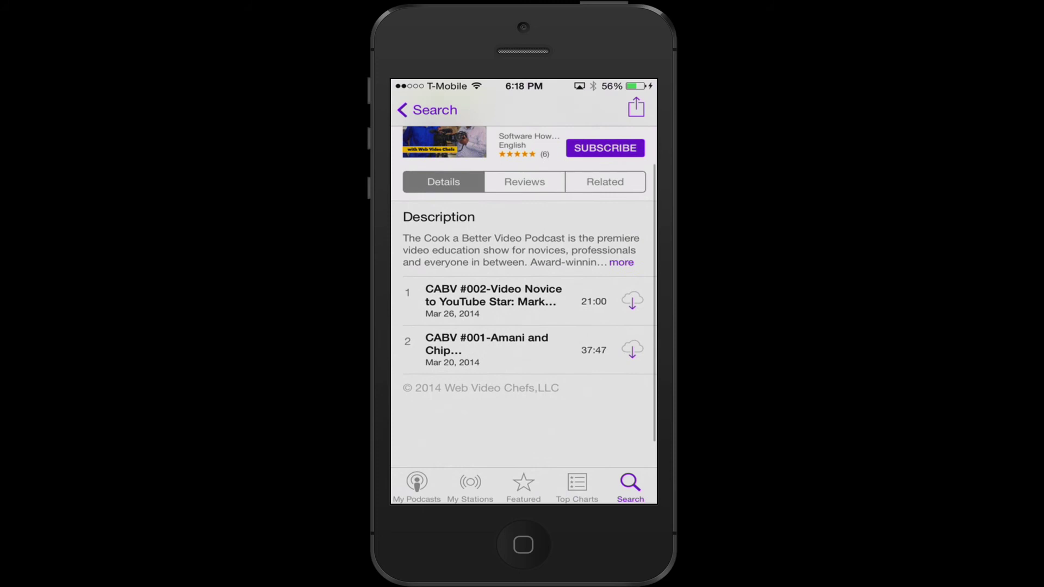
scroll(524, 327, "up", 4)
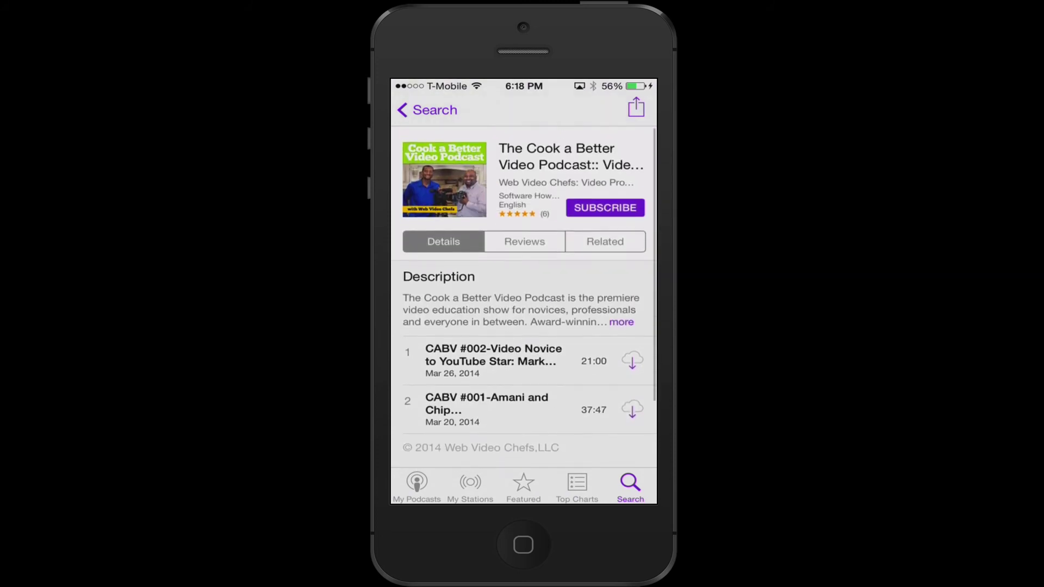
left_click(523, 237)
scroll(525, 327, "down", 5)
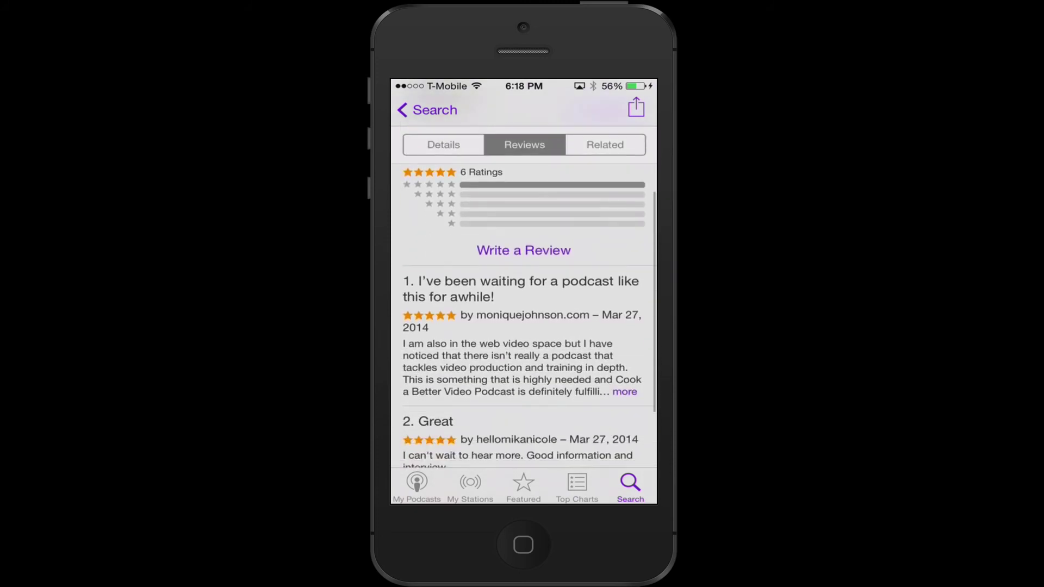
scroll(524, 327, "up", 5)
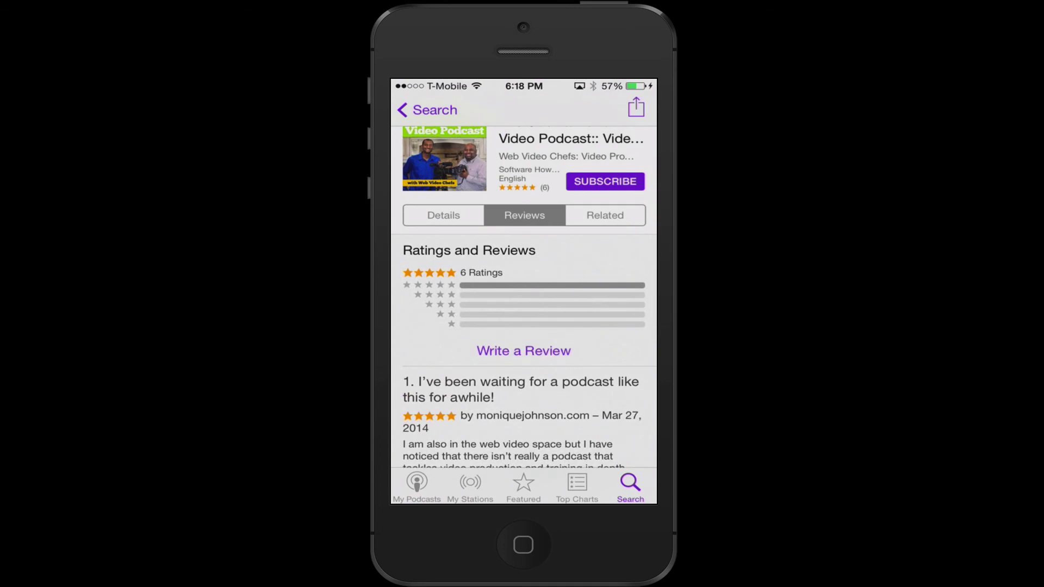
left_click(524, 352)
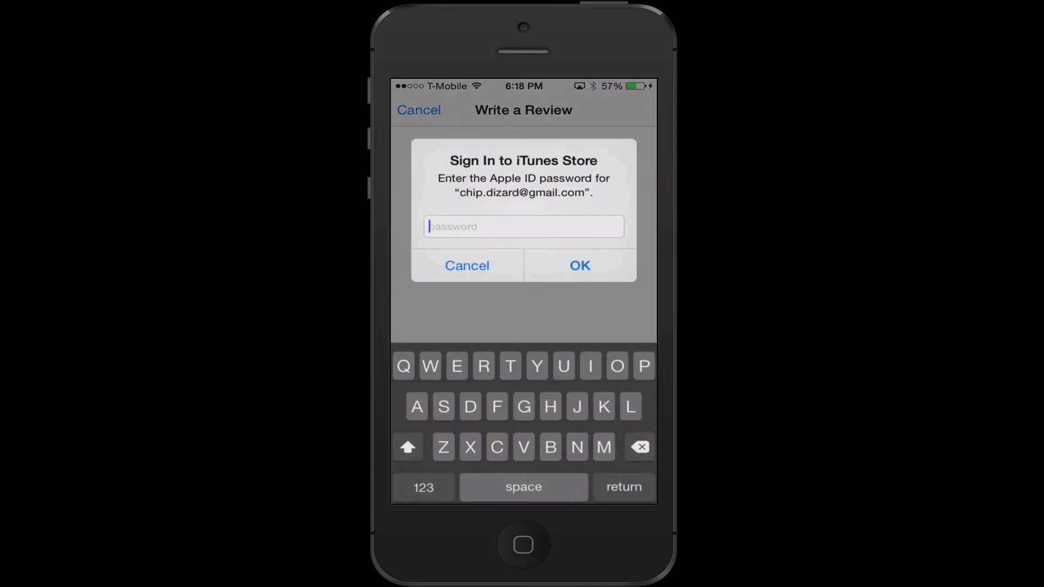
left_click(466, 265)
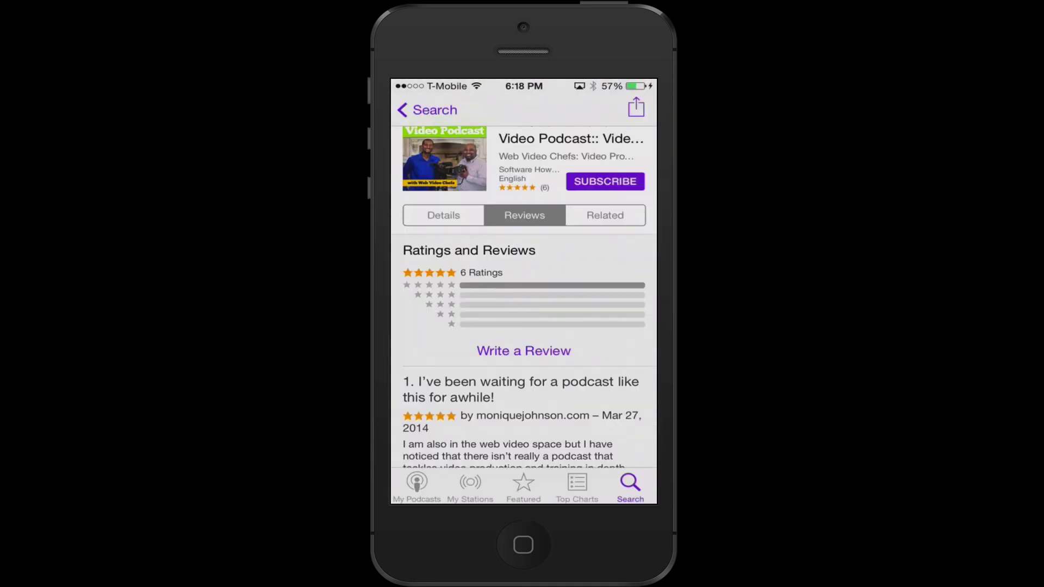